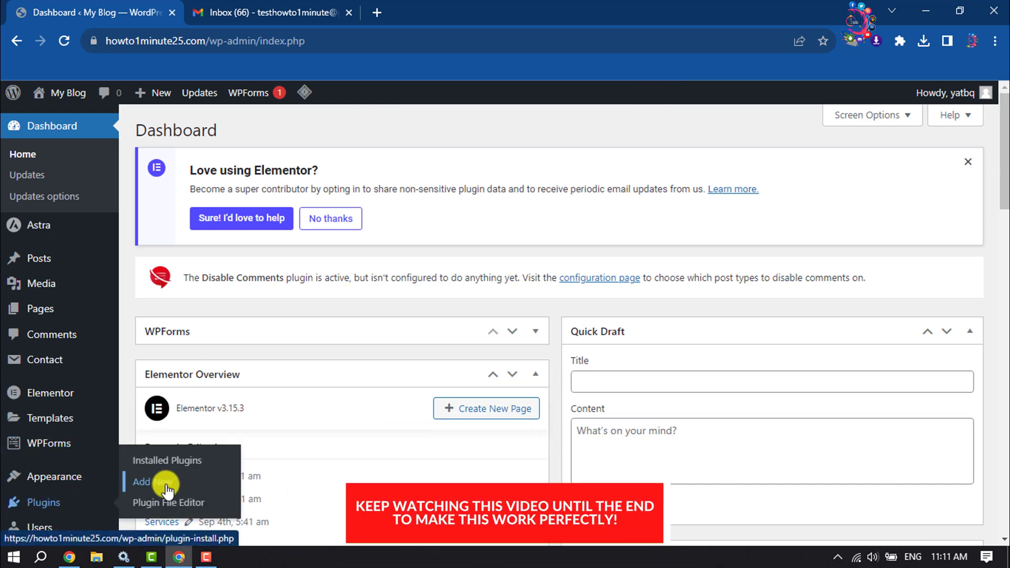
# Step: Open the Add Plugins page from the Plugins menu
pyautogui.click(166, 485)
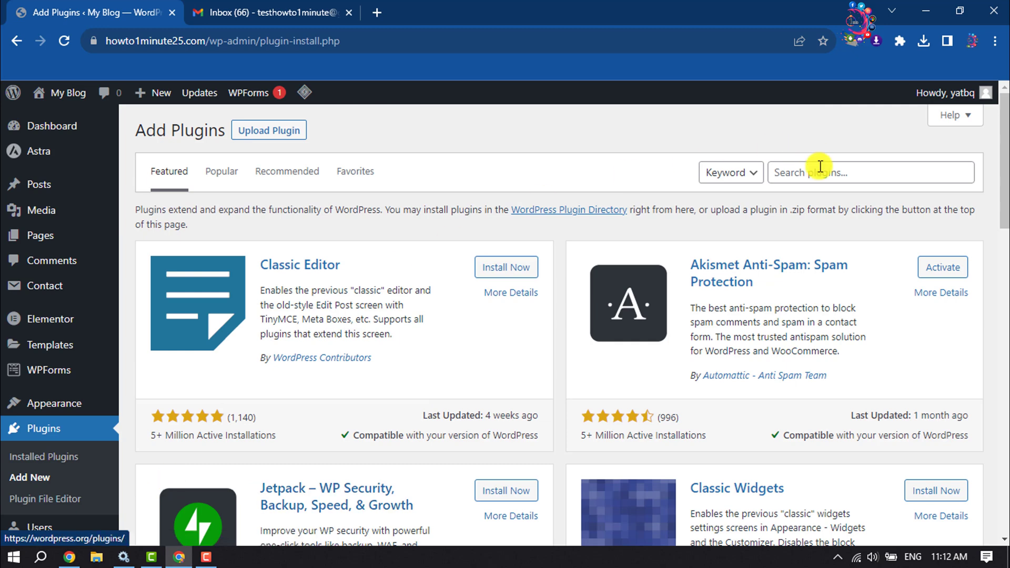
# Step: Search the plugin directory for 'contact form 7'
pyautogui.click(840, 171)
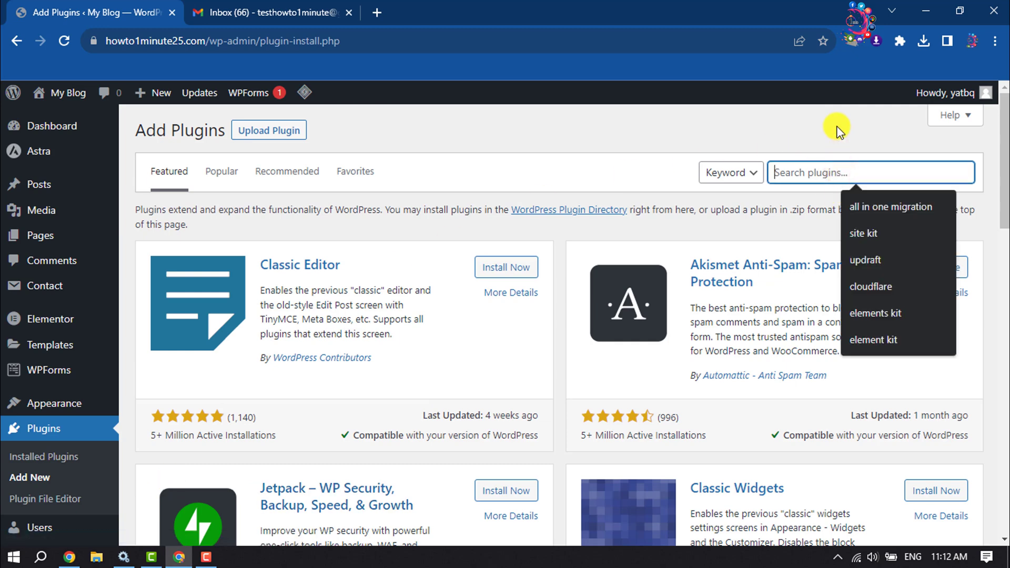
pyautogui.write('contact form 7')
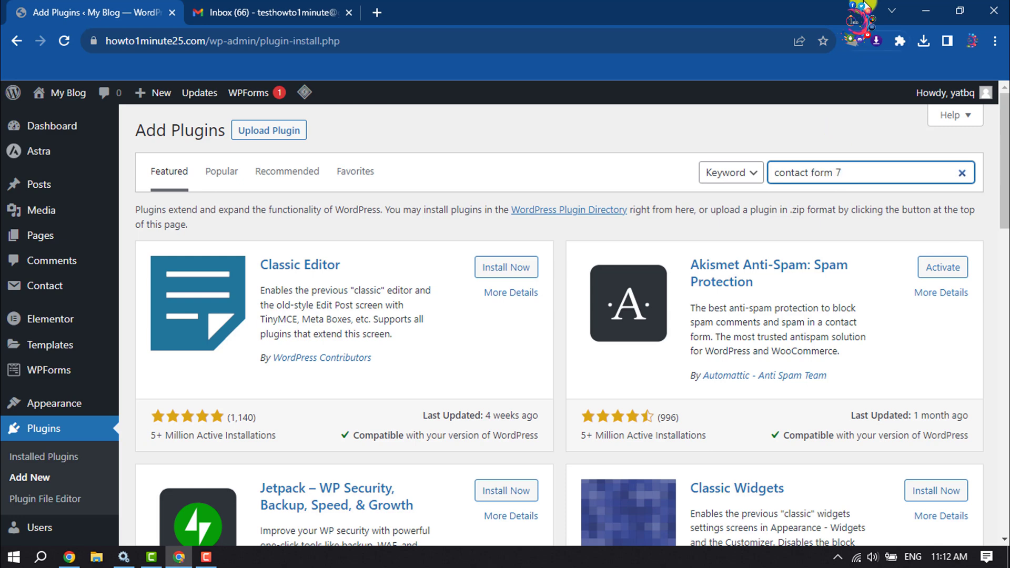
pyautogui.press('Return')
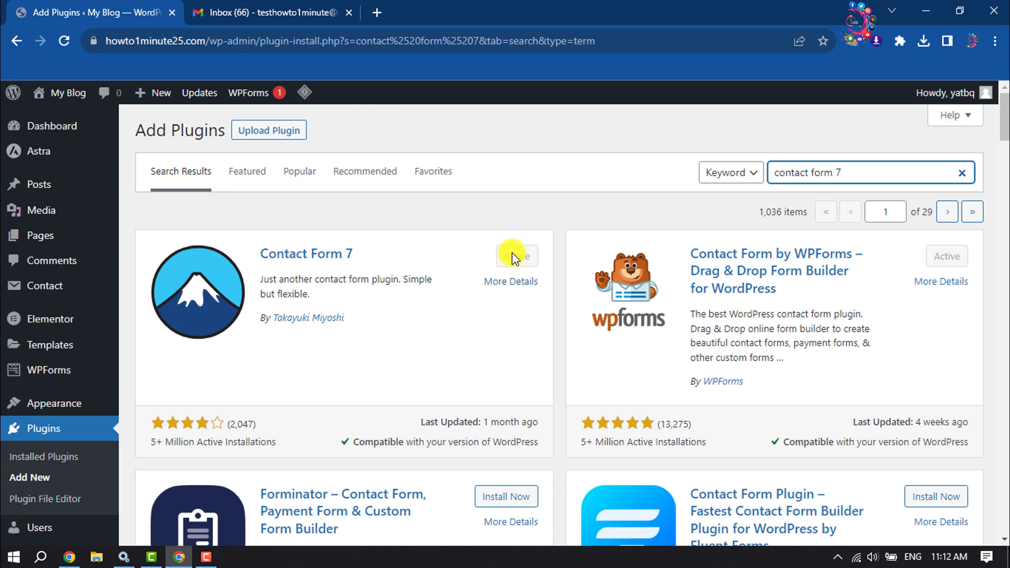
pyautogui.moveTo(45, 286)
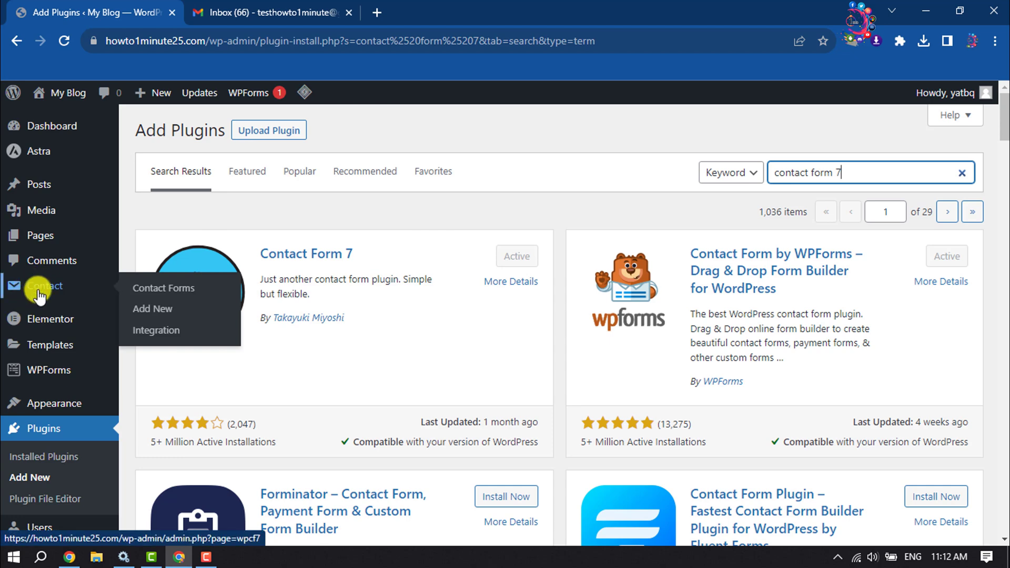
# Step: Open Contact form 1 from the Contact Forms list and review its template fields
pyautogui.click(38, 294)
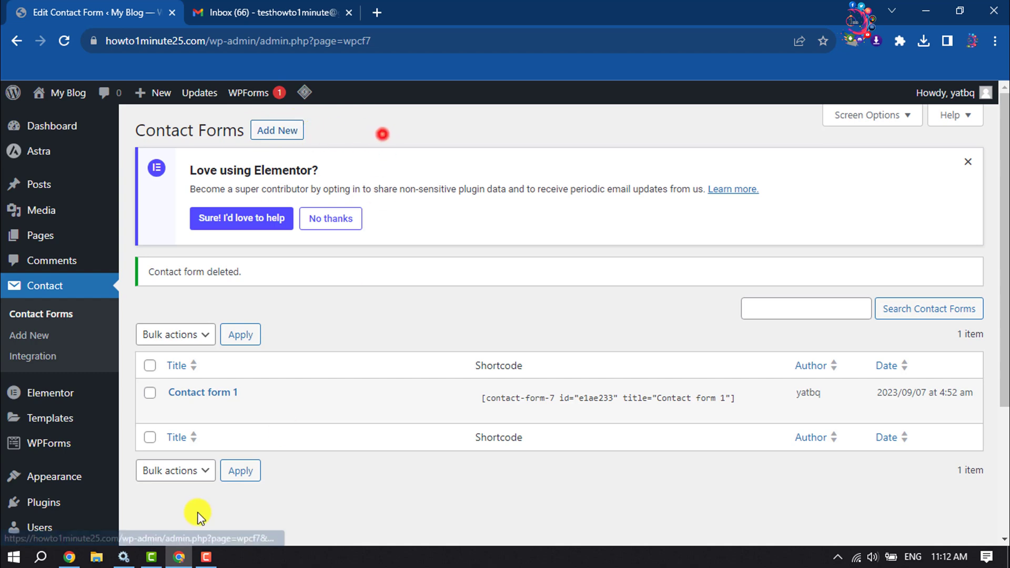
pyautogui.moveTo(203, 399)
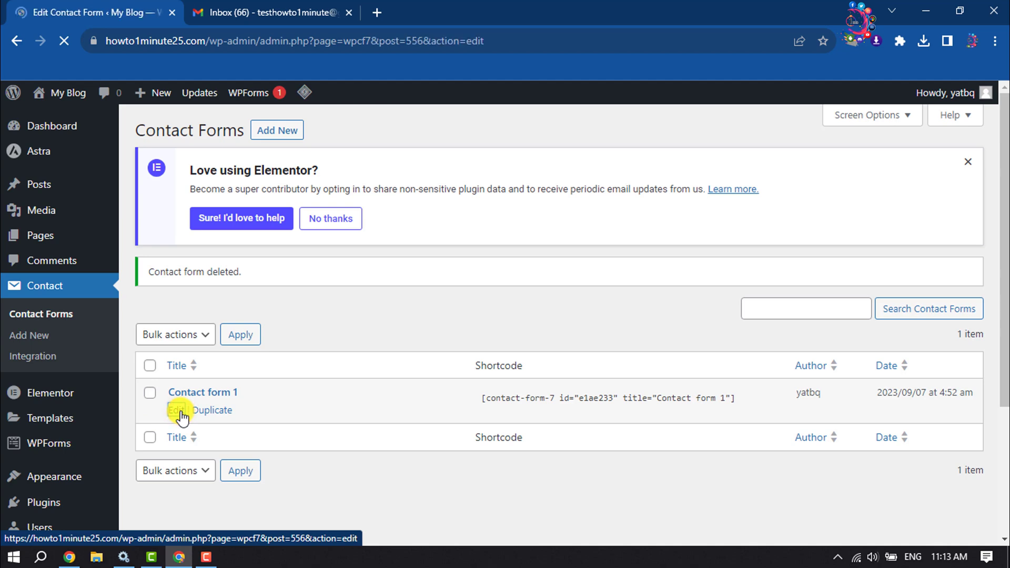
pyautogui.scroll(-1, 181, 413)
pyautogui.scroll(-3, 198, 395)
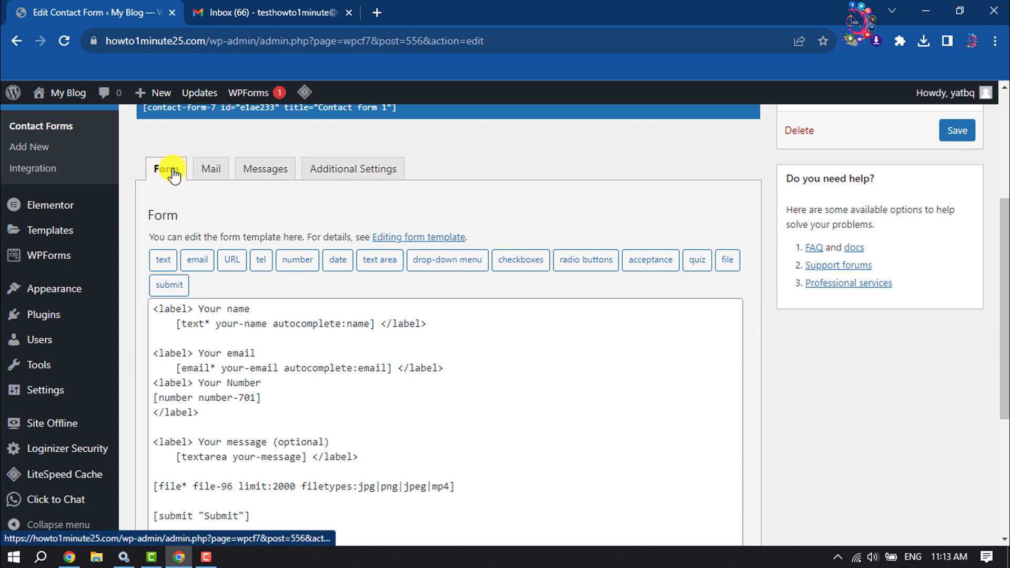
pyautogui.scroll(-2, 269, 362)
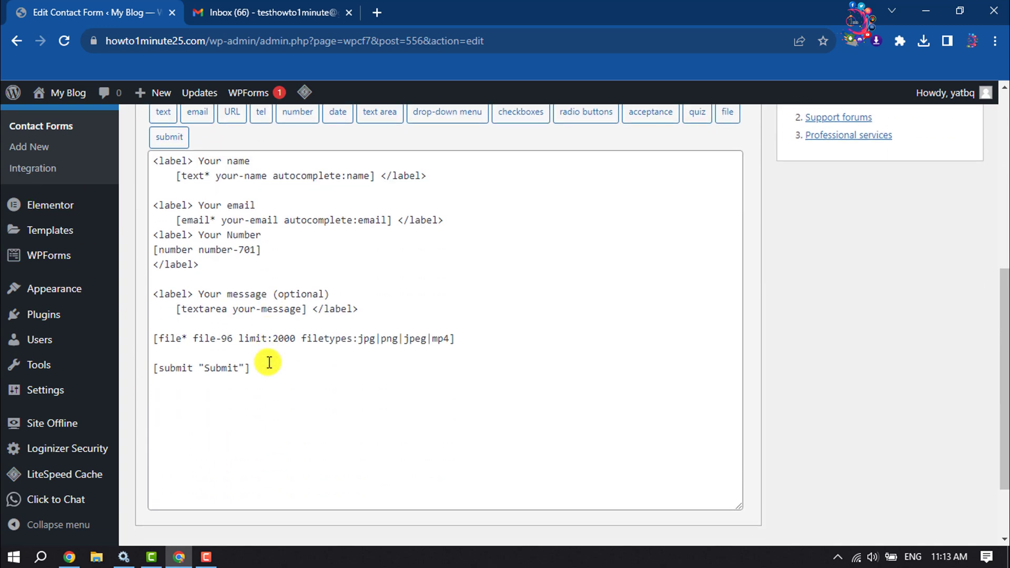
pyautogui.click(153, 162)
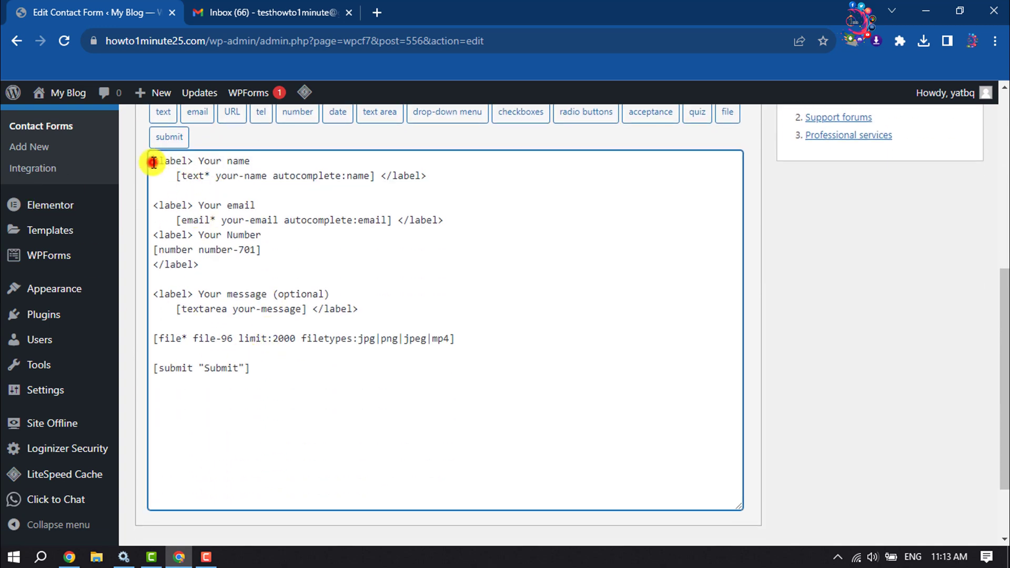
pyautogui.moveTo(153, 162); pyautogui.dragTo(412, 365)
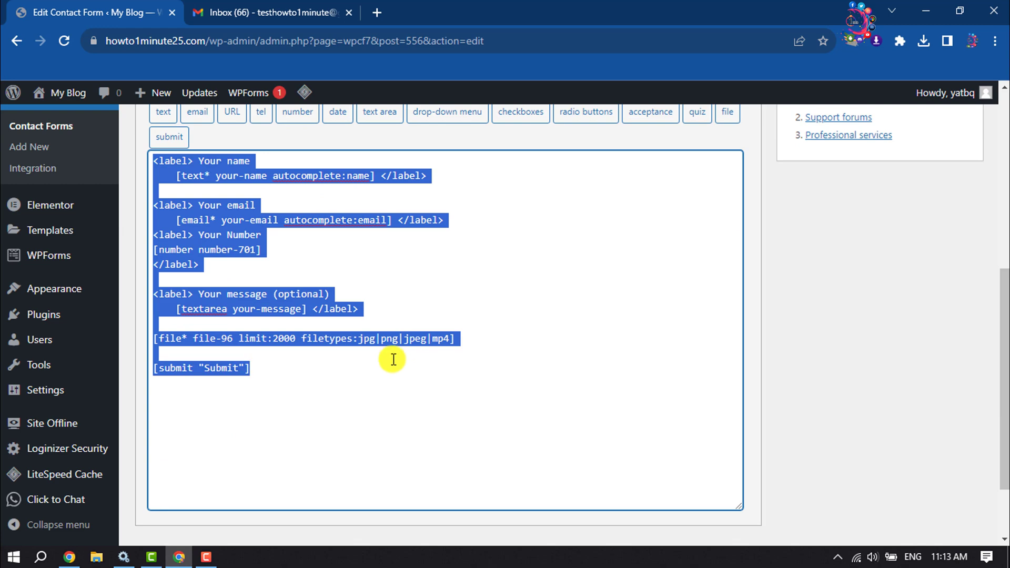
pyautogui.scroll(2, 35, 93)
pyautogui.click(213, 334)
pyautogui.moveTo(198, 308); pyautogui.dragTo(289, 324)
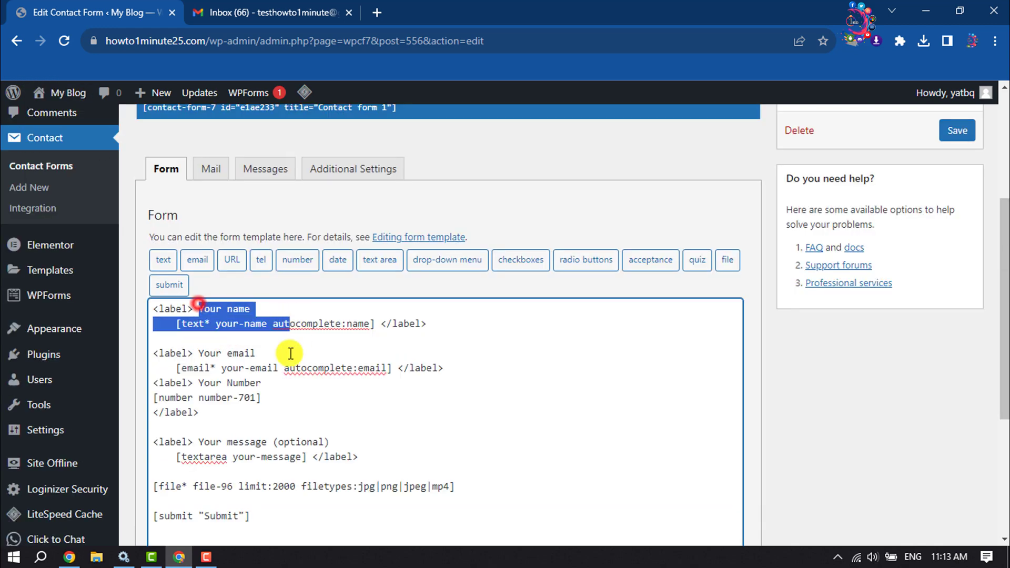
pyautogui.scroll(-2, 282, 344)
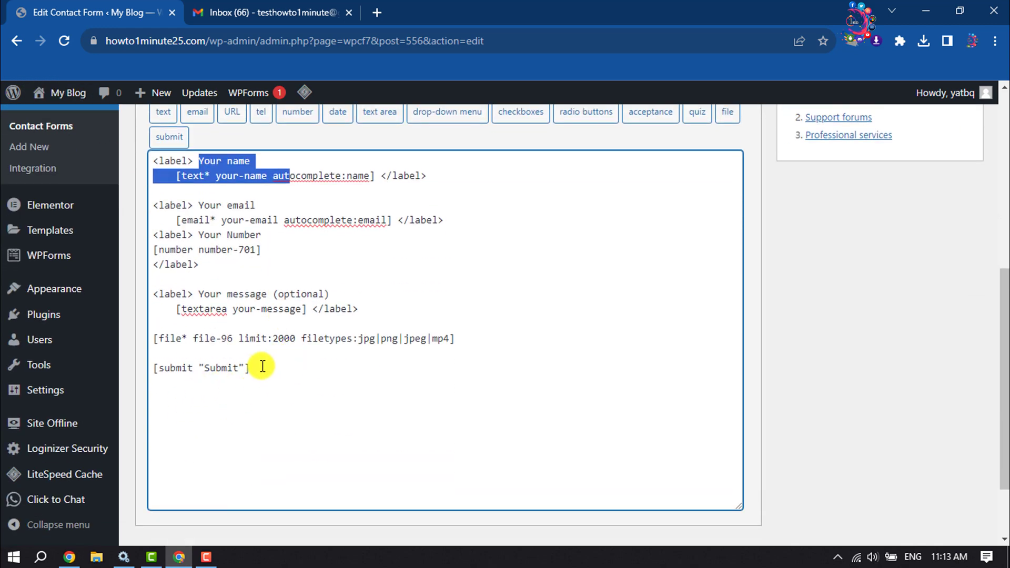
pyautogui.moveTo(260, 367); pyautogui.dragTo(199, 369)
pyautogui.click(199, 368)
pyautogui.scroll(2, 199, 368)
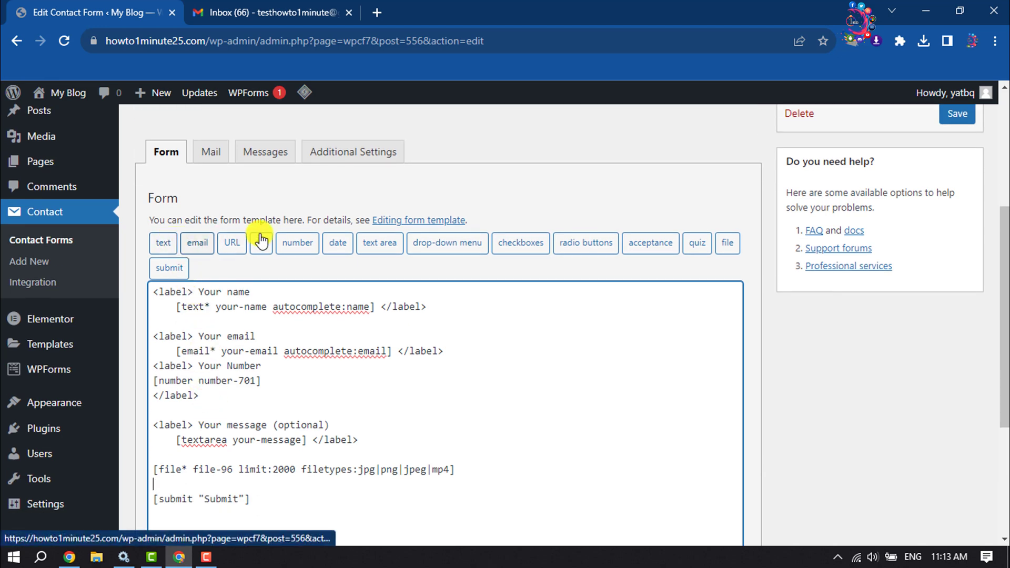
pyautogui.scroll(-2, 485, 502)
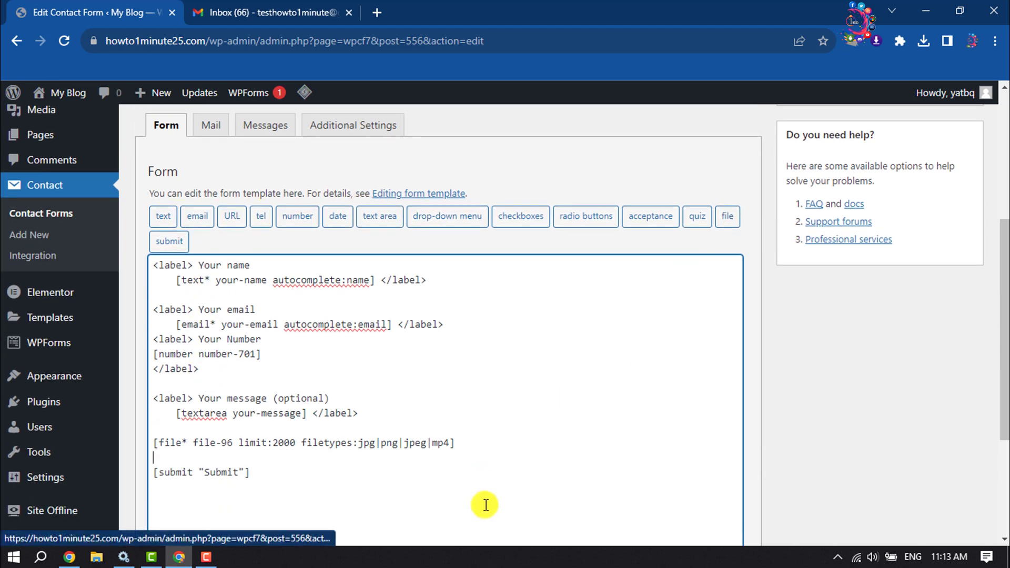
pyautogui.scroll(5, 491, 502)
# Step: Replace the Mail tab's admin-email recipient with the pasted Gmail address and save the form
pyautogui.click(206, 377)
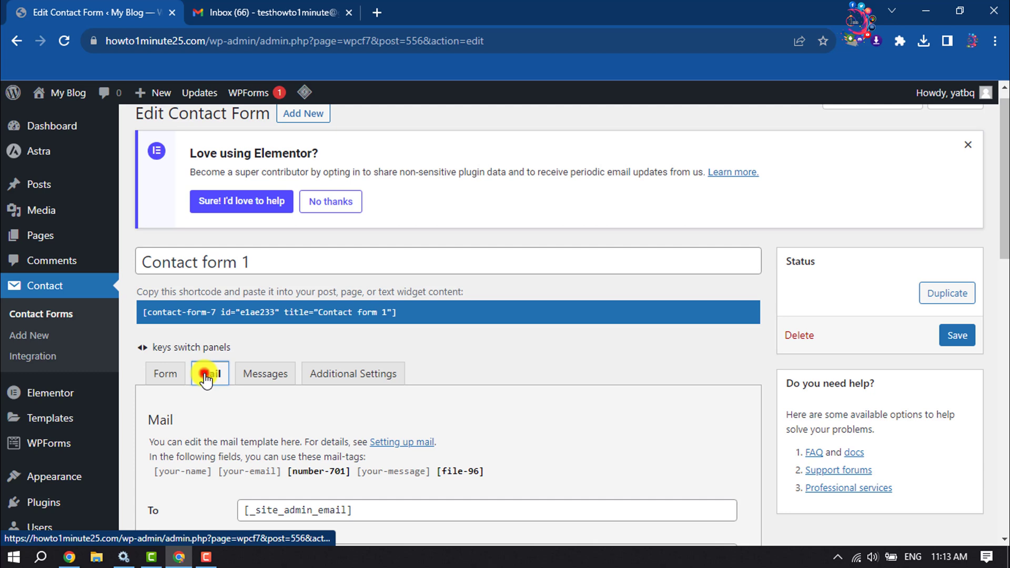
pyautogui.scroll(-2, 210, 367)
pyautogui.scroll(-3, 208, 377)
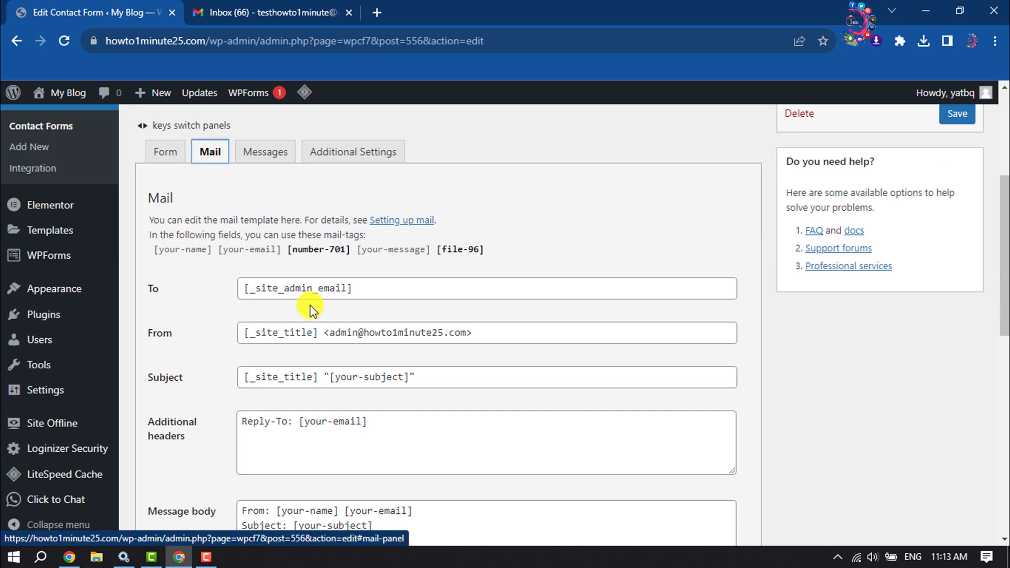
pyautogui.moveTo(399, 293); pyautogui.dragTo(238, 289)
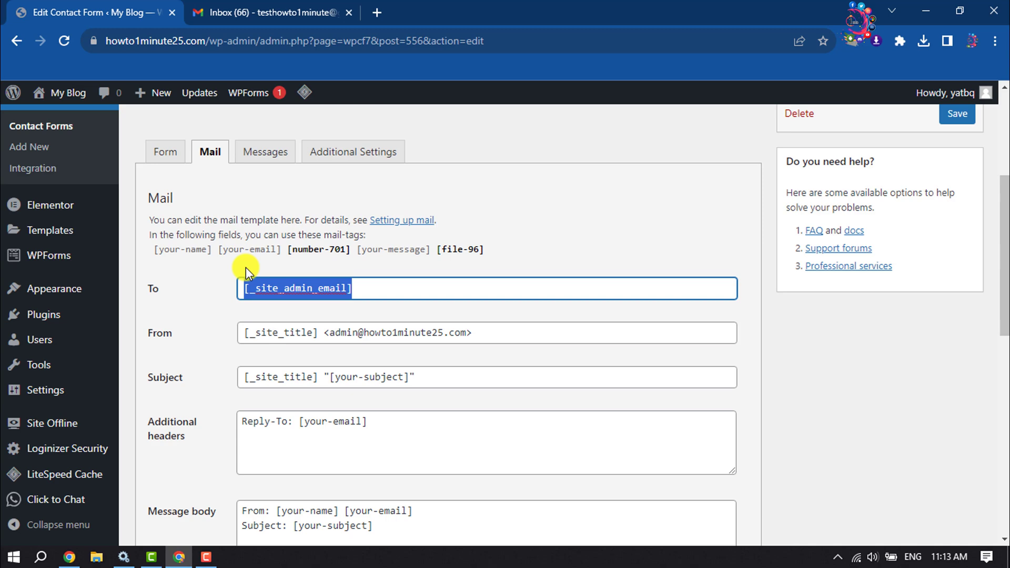
pyautogui.click(324, 279)
pyautogui.moveTo(385, 291); pyautogui.dragTo(253, 276)
pyautogui.hotkey('ctrl', 'v')
pyautogui.tripleClick(295, 285)
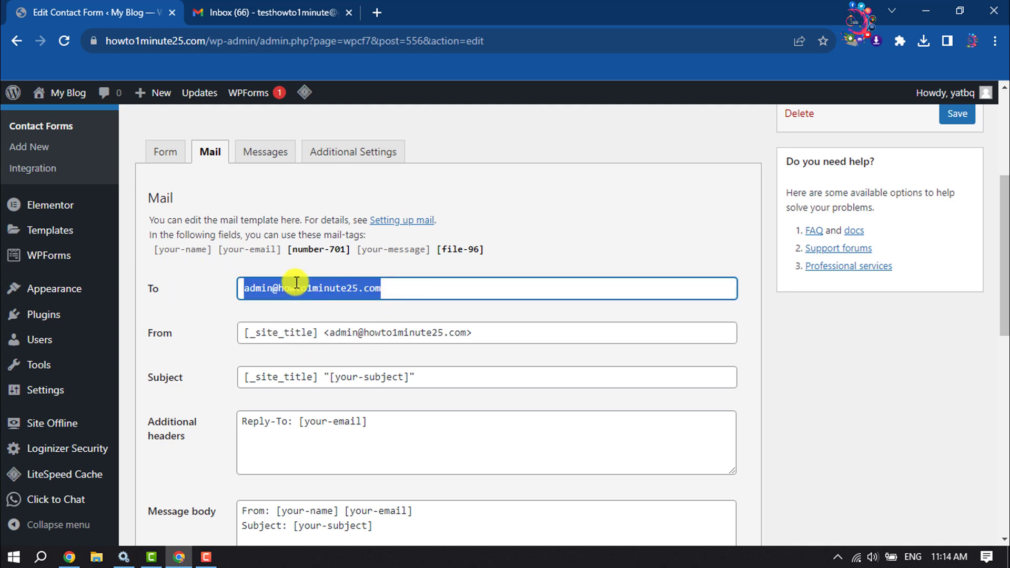
pyautogui.moveTo(296, 284); pyautogui.dragTo(408, 295)
pyautogui.click(454, 293)
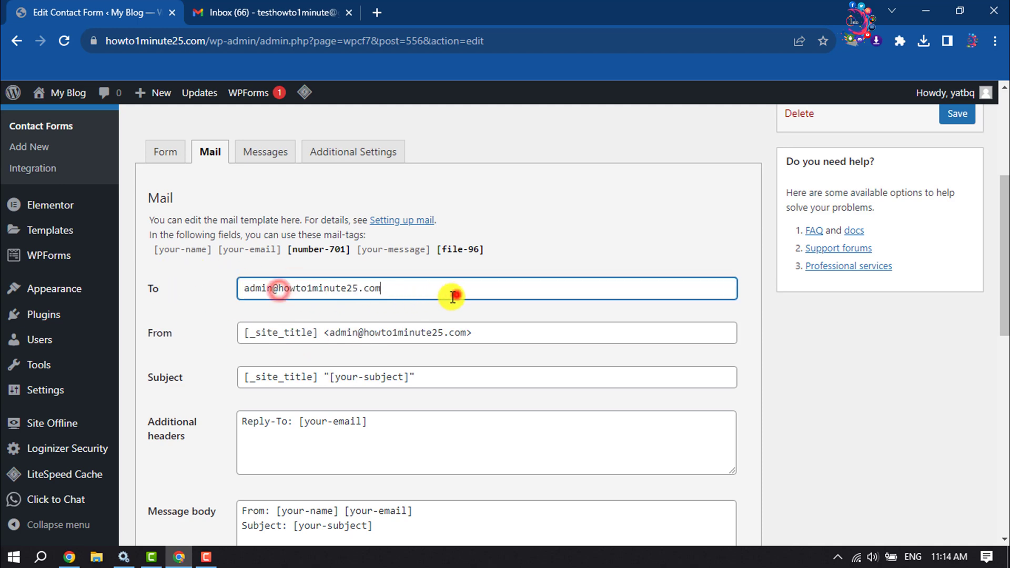
pyautogui.click(614, 204)
pyautogui.scroll(-2, 605, 276)
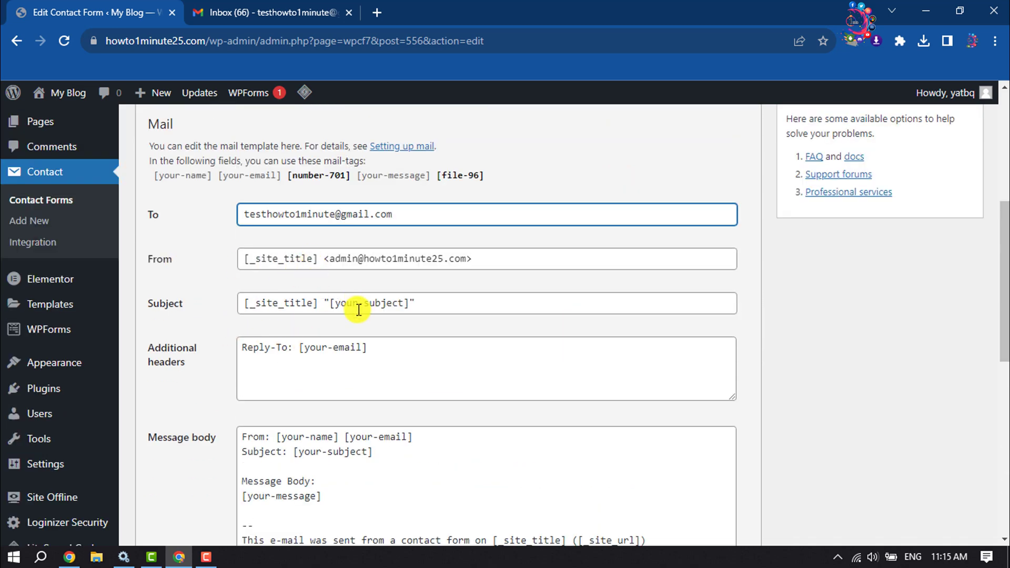
pyautogui.scroll(-5, 357, 309)
pyautogui.click(160, 479)
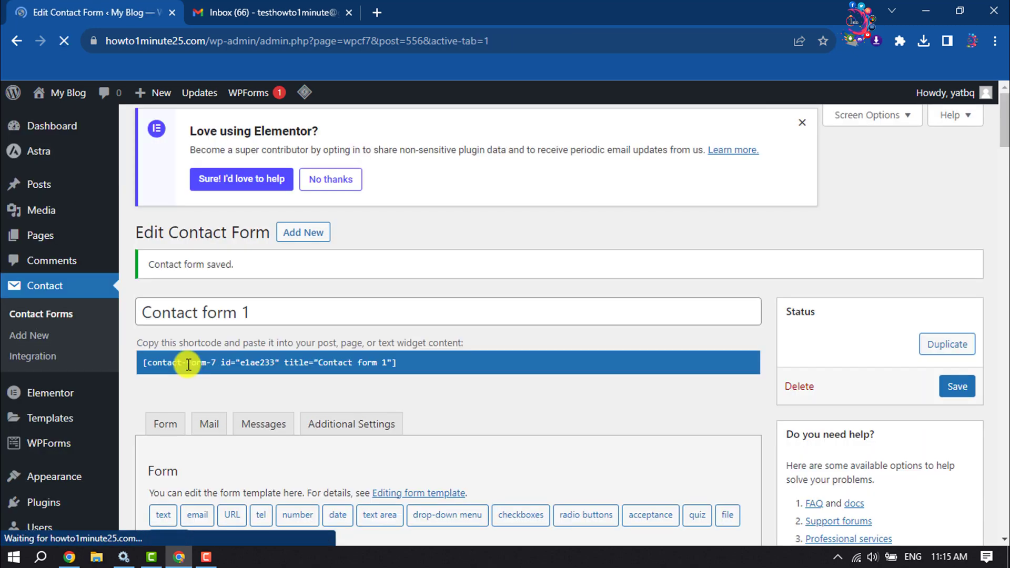
pyautogui.scroll(-3, 182, 395)
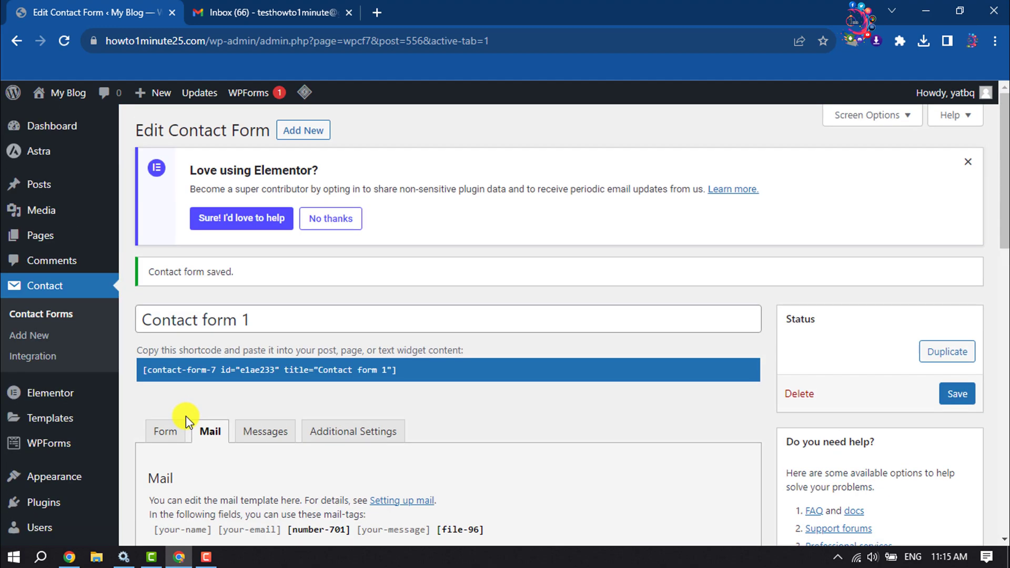
pyautogui.scroll(-2, 189, 371)
pyautogui.scroll(-2, 198, 322)
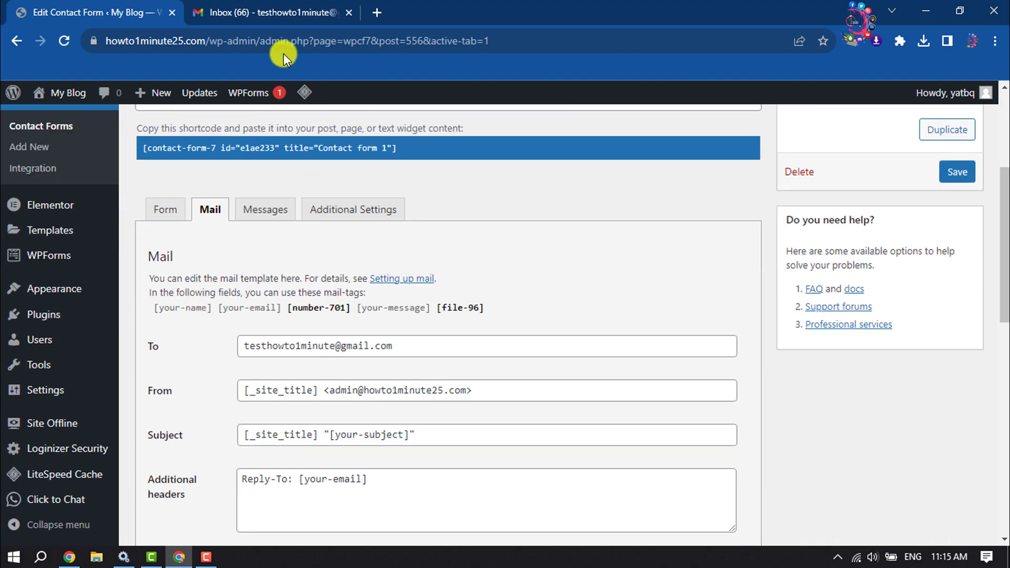
pyautogui.scroll(2, 308, 372)
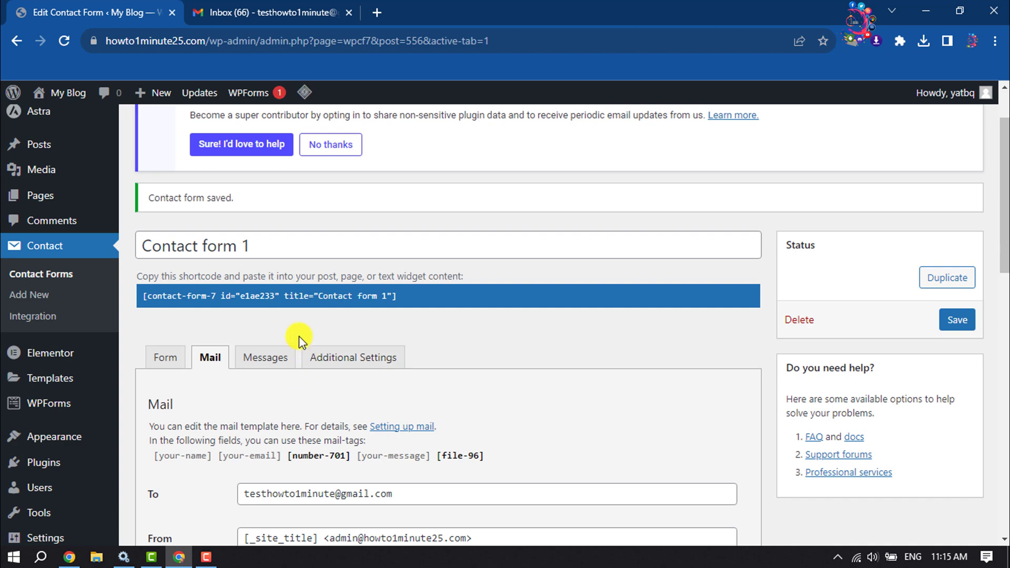
# Step: Copy the Contact form 1 shortcode from the blue bar and go to the Pages list
pyautogui.click(338, 296)
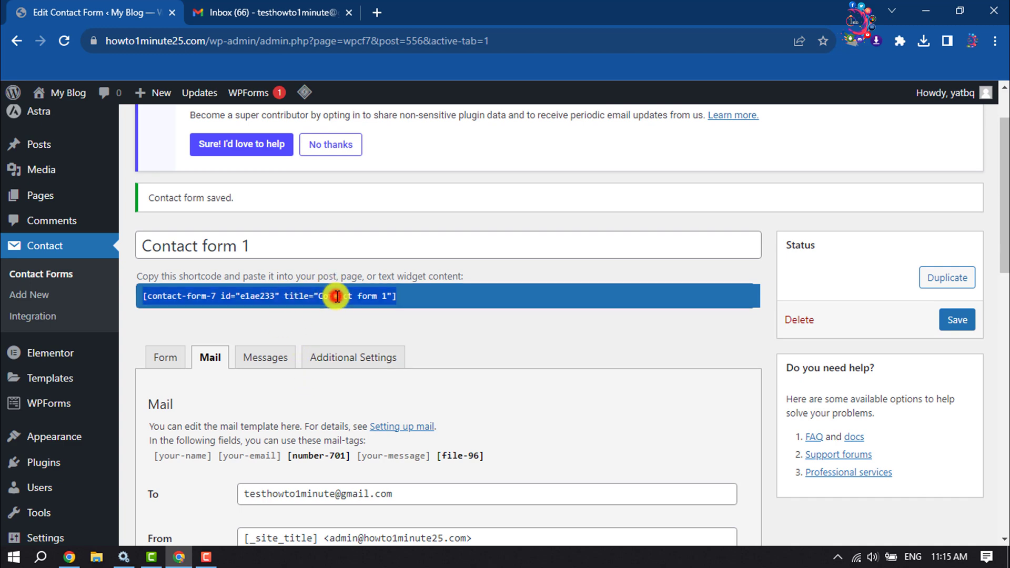
pyautogui.rightClick(337, 296)
pyautogui.click(348, 310)
pyautogui.click(33, 199)
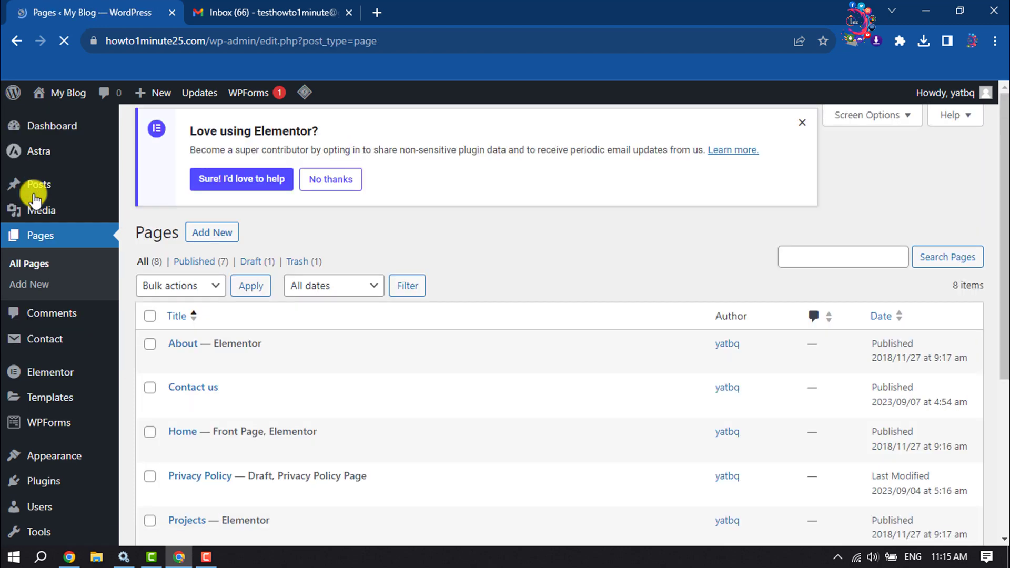
pyautogui.scroll(-2, 252, 360)
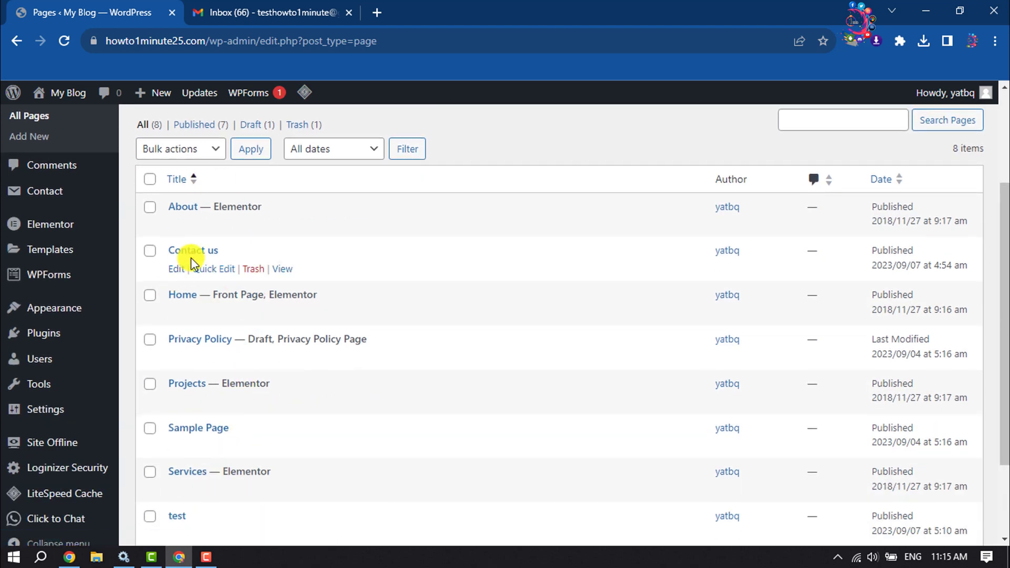
# Step: Paste the shortcode into the Contact us page's empty paragraph block and update the page
pyautogui.moveTo(221, 395)
pyautogui.click(177, 269)
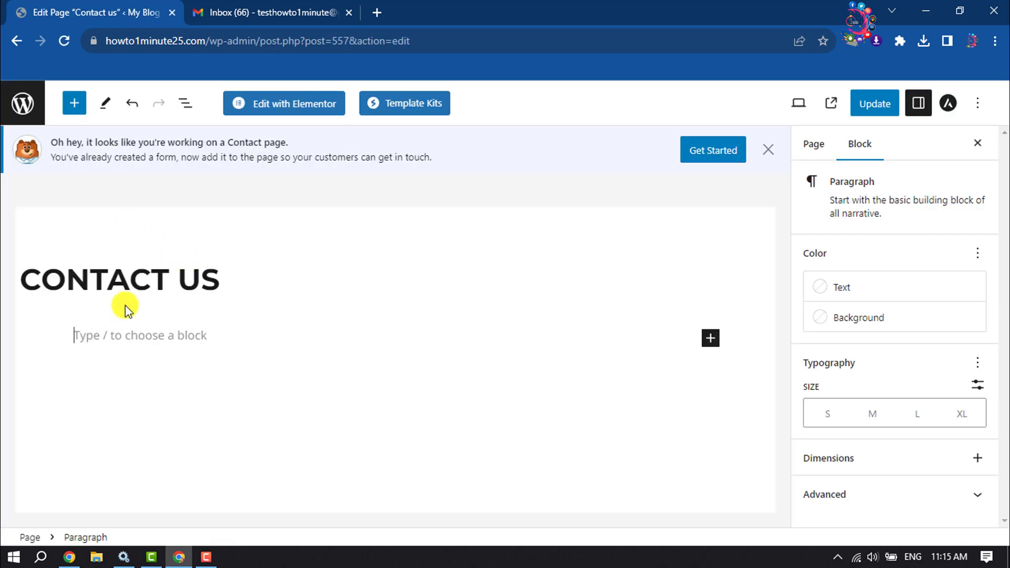
pyautogui.click(130, 336)
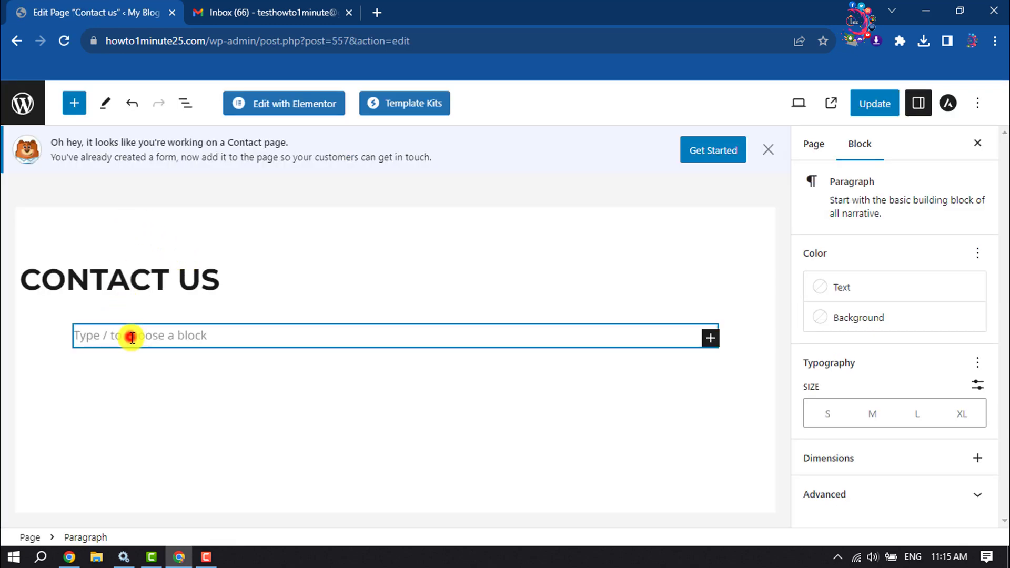
pyautogui.hotkey('ctrl', 'v')
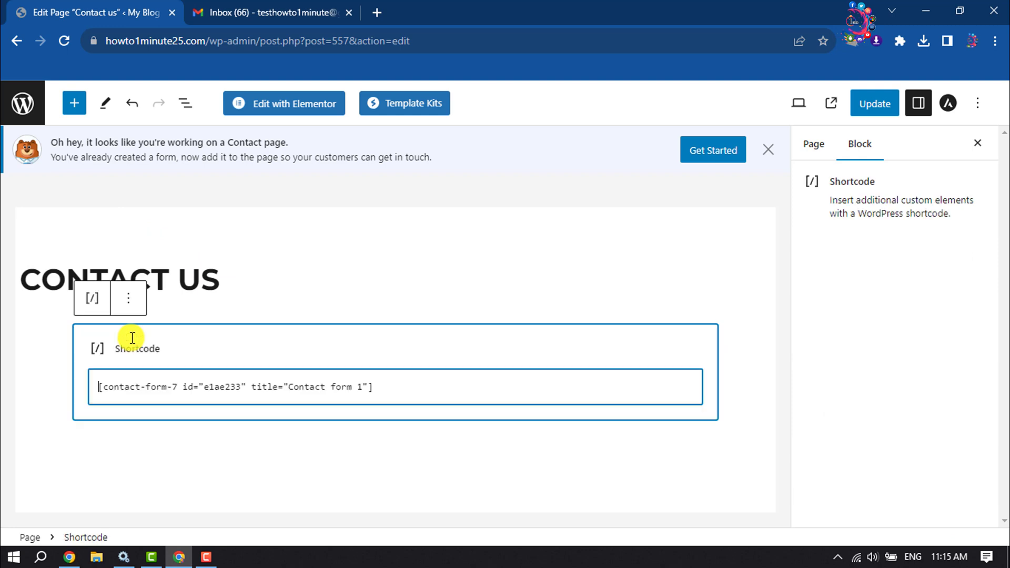
pyautogui.click(878, 105)
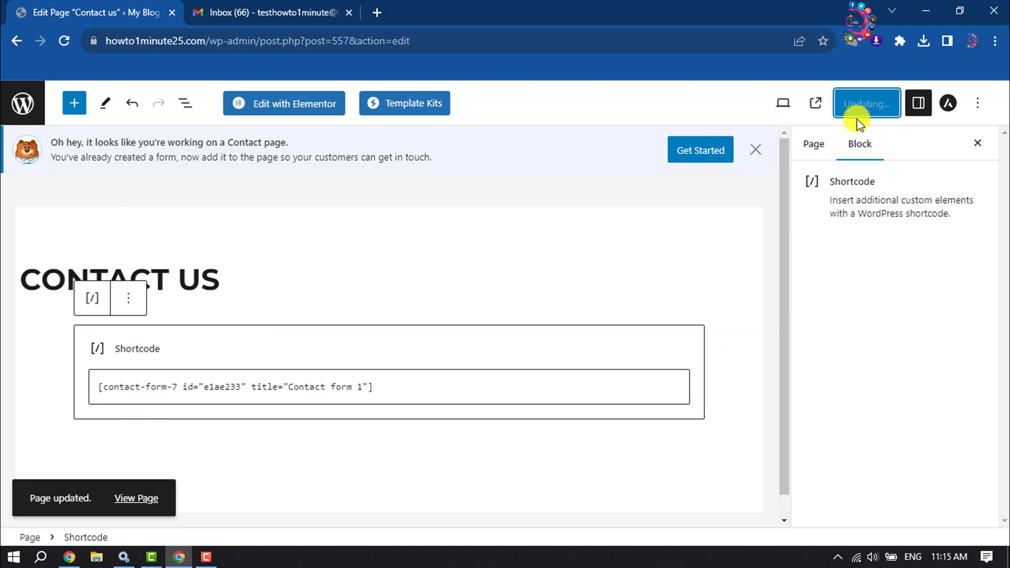
pyautogui.rightClick(136, 497)
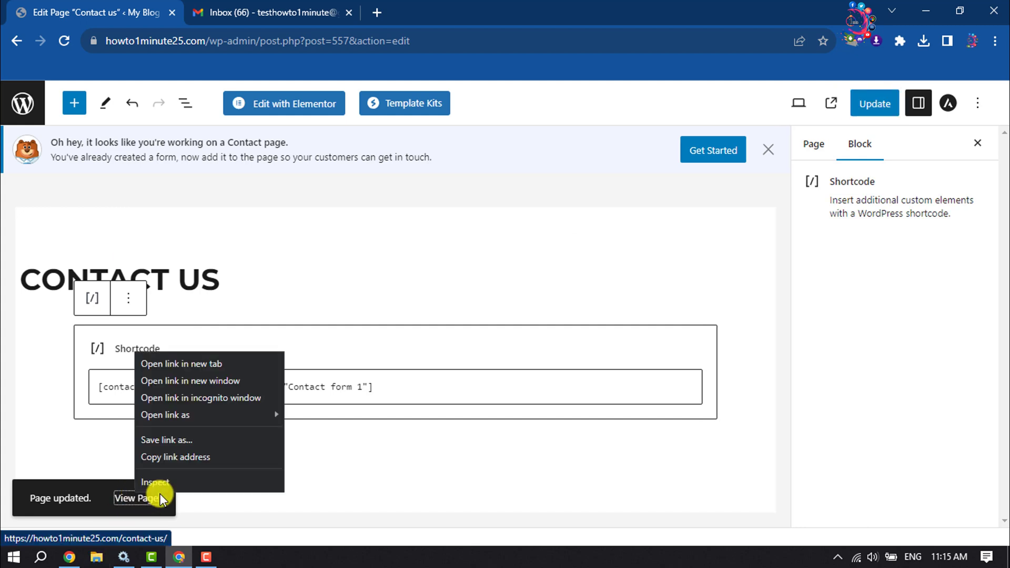
# Step: On the live Contact us page, enter a test name, email, number and message, then submit
pyautogui.click(165, 363)
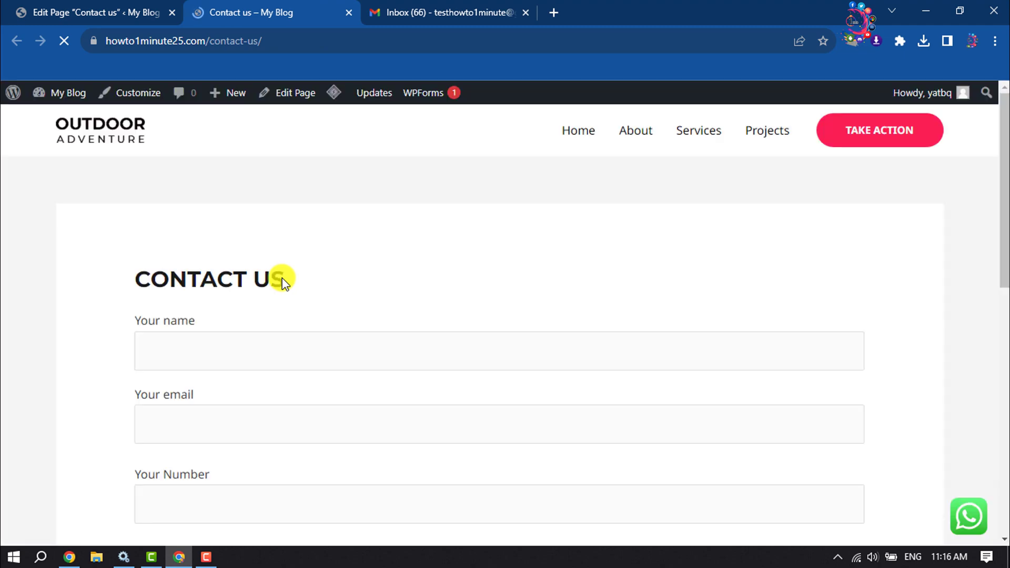
pyautogui.scroll(-2, 271, 281)
pyautogui.scroll(-5, 255, 314)
pyautogui.scroll(2, 255, 313)
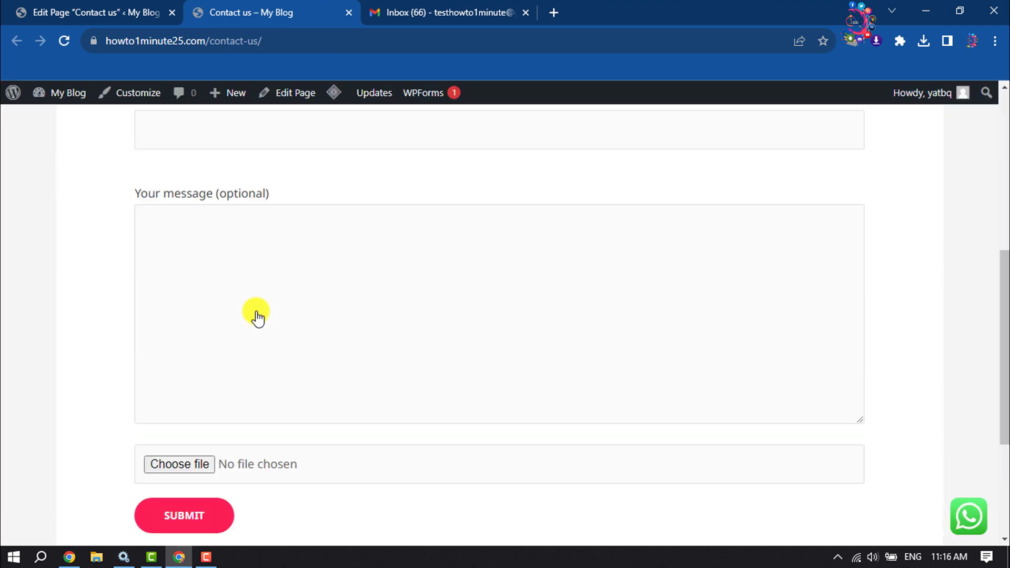
pyautogui.scroll(3, 255, 316)
pyautogui.scroll(-1, 255, 315)
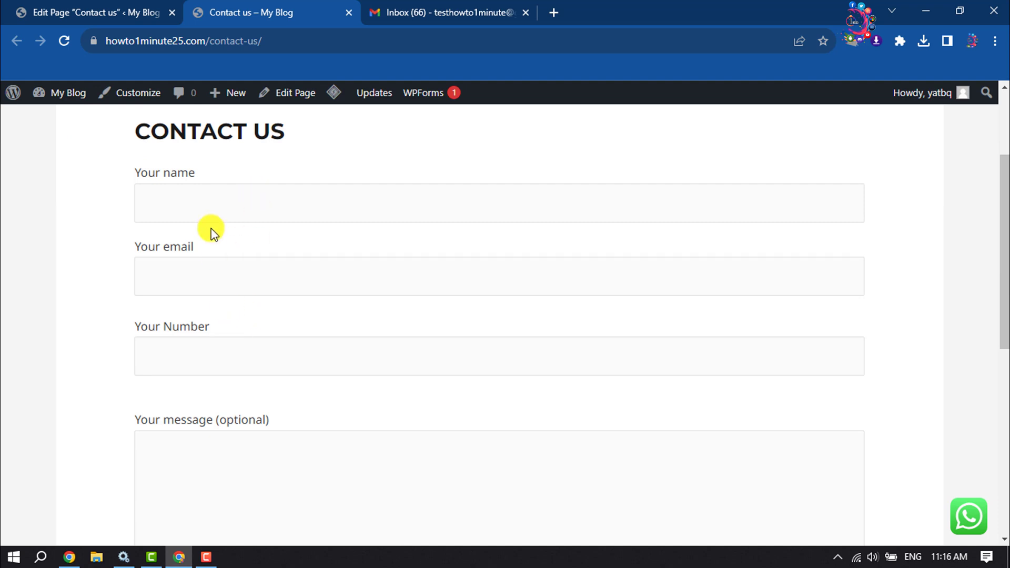
pyautogui.click(233, 204)
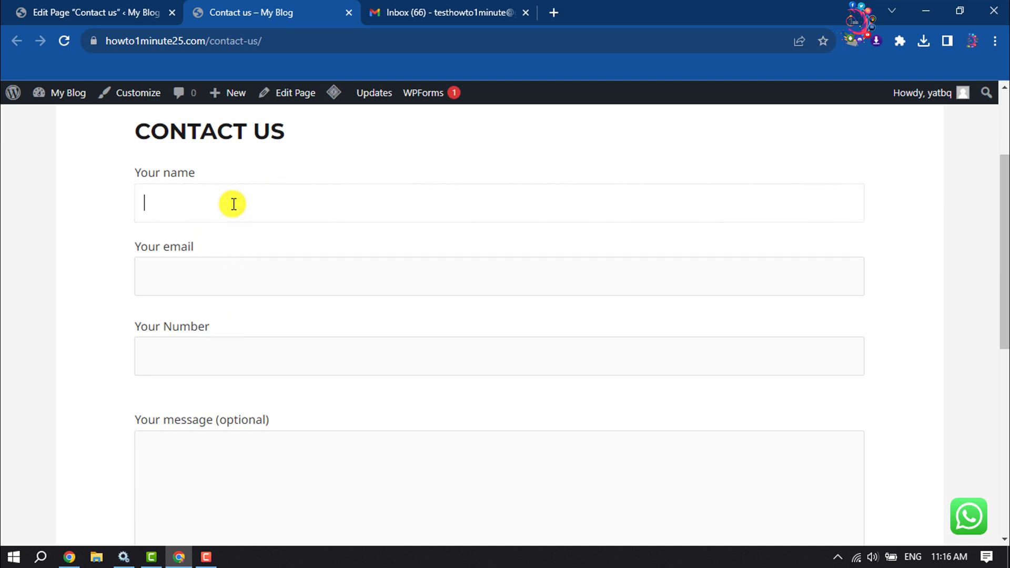
pyautogui.write('asfasf')
pyautogui.click(204, 278)
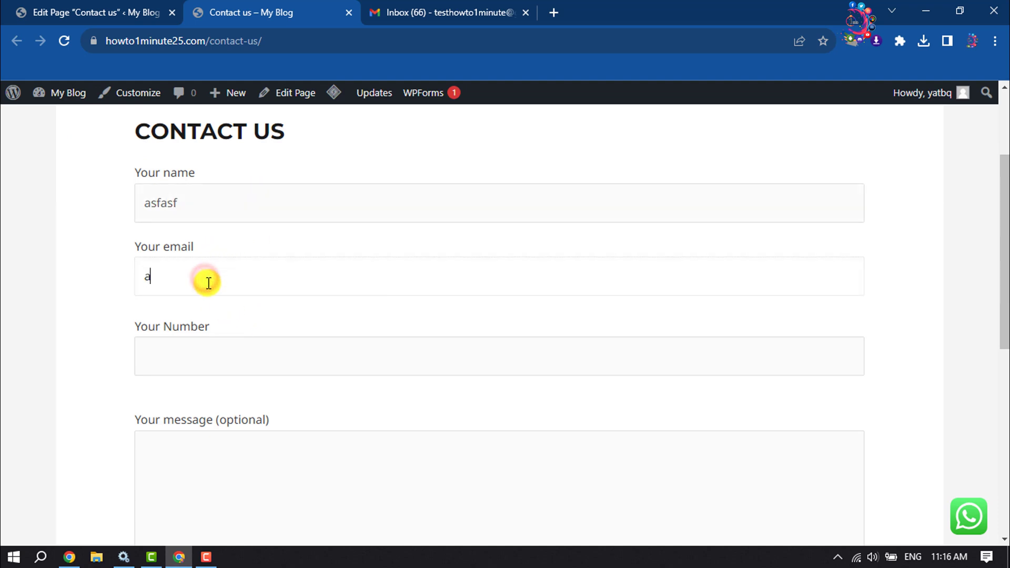
pyautogui.click(198, 366)
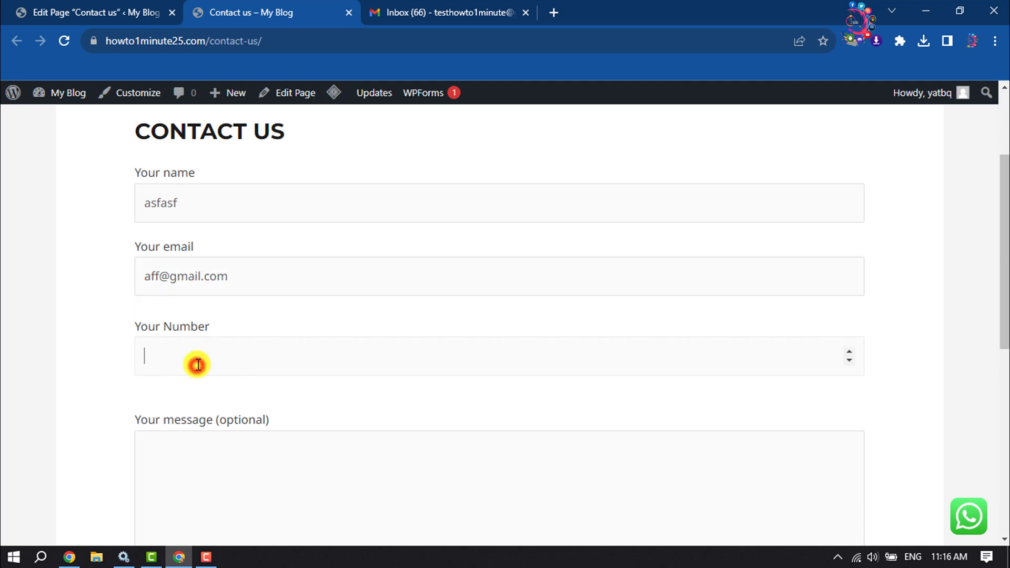
pyautogui.write('67567')
pyautogui.click(196, 454)
pyautogui.write('f')
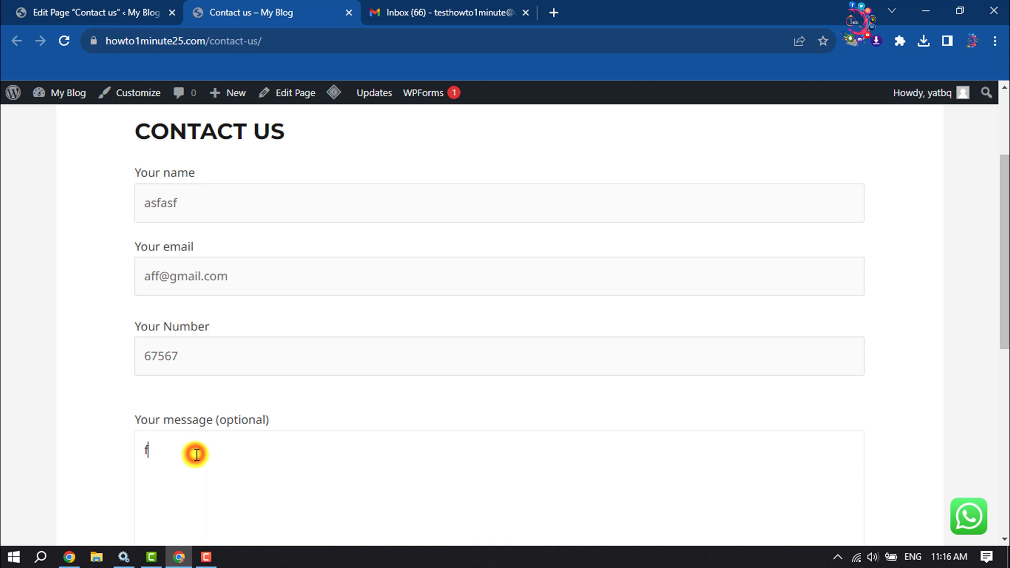
pyautogui.write('asdf')
pyautogui.scroll(-2, 196, 453)
pyautogui.scroll(-1, 185, 505)
pyautogui.click(186, 531)
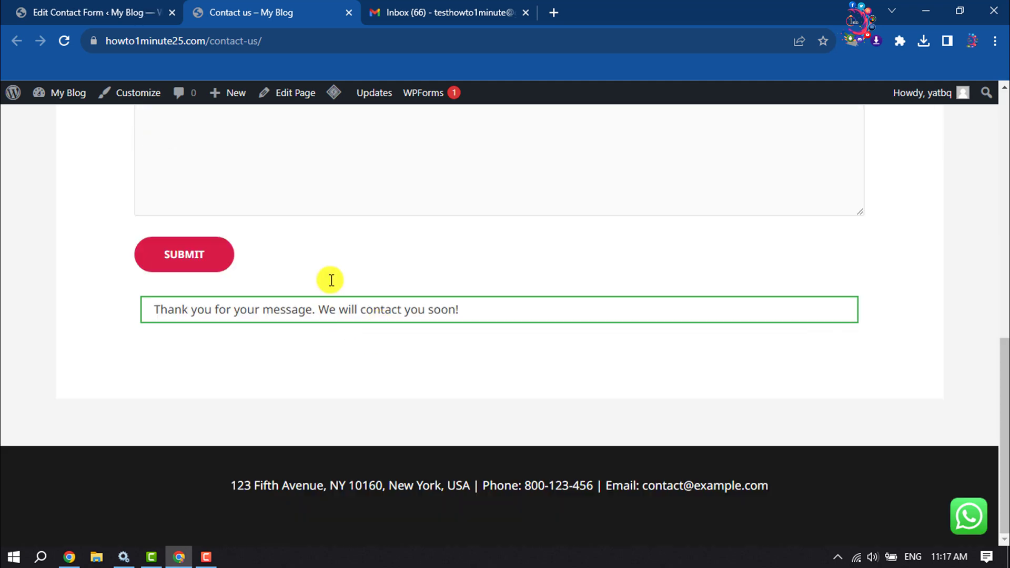
# Step: In Gmail, open the new My Blog '[your-subject]' email and review its contents
pyautogui.click(396, 7)
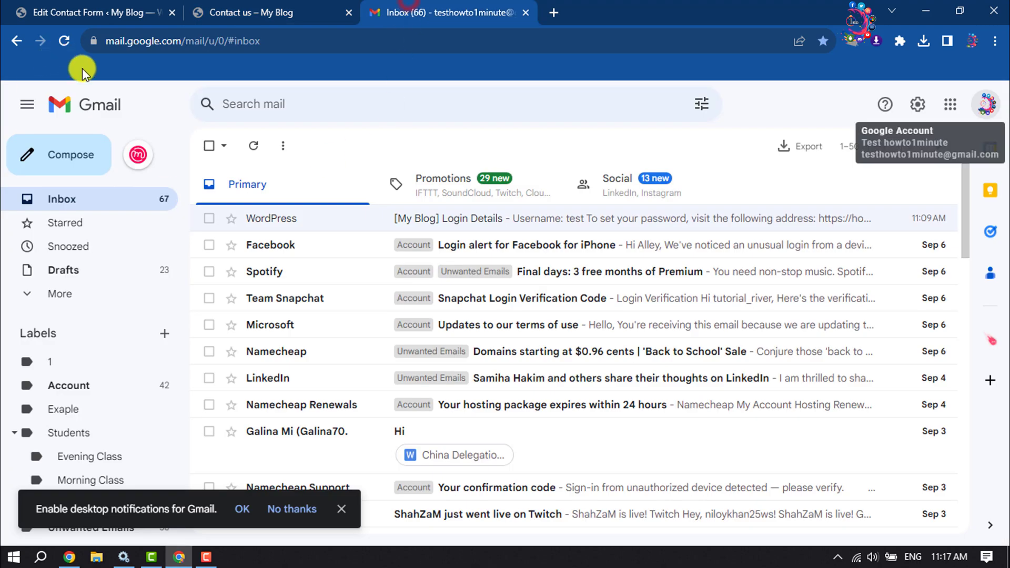
pyautogui.click(304, 221)
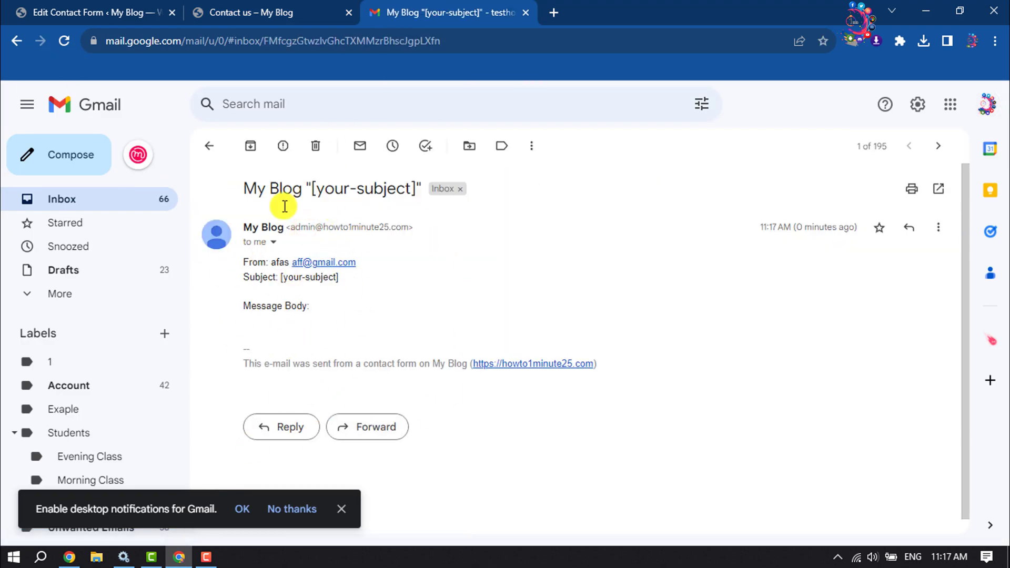
pyautogui.moveTo(310, 307); pyautogui.dragTo(267, 153)
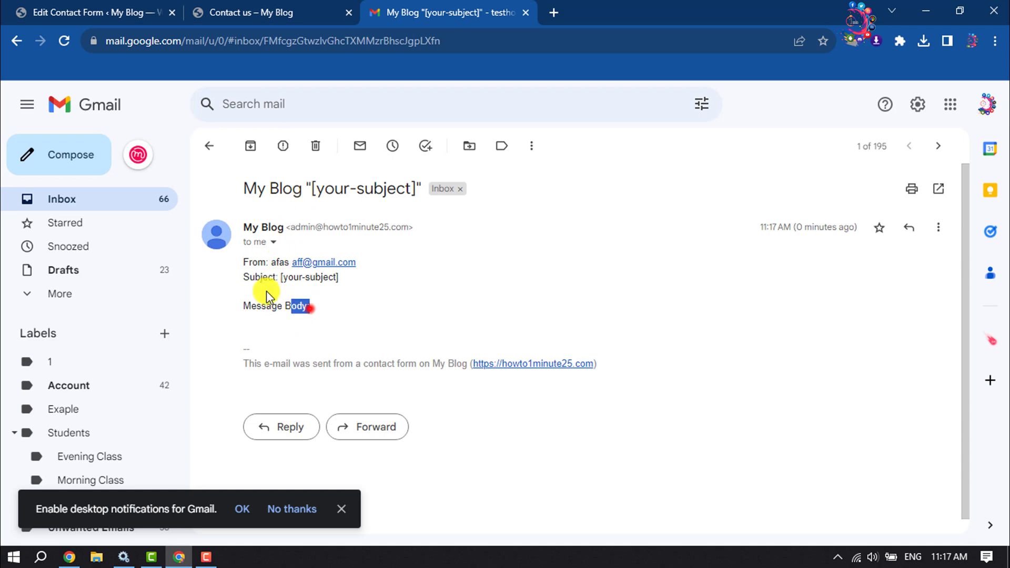
pyautogui.click(659, 271)
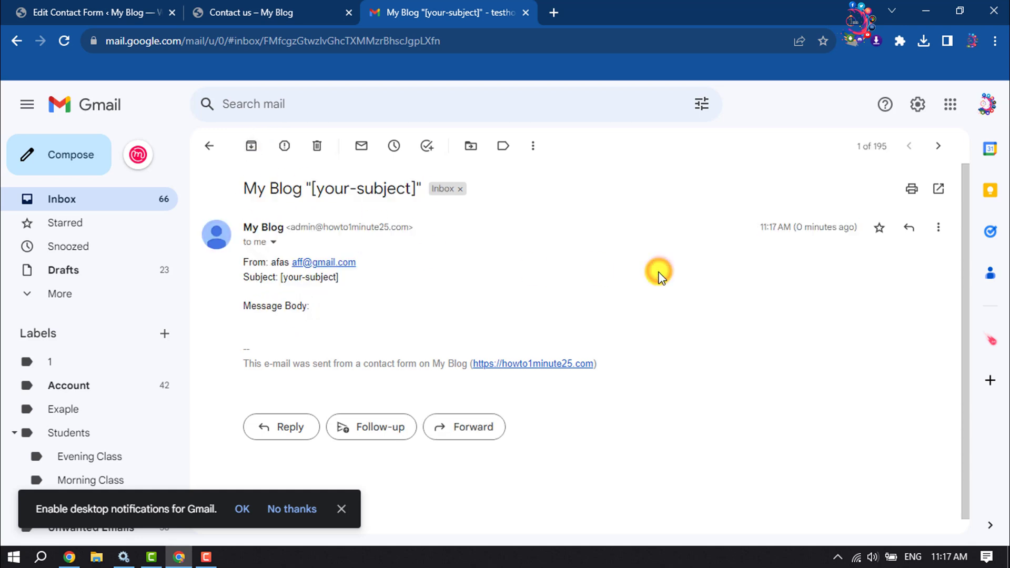